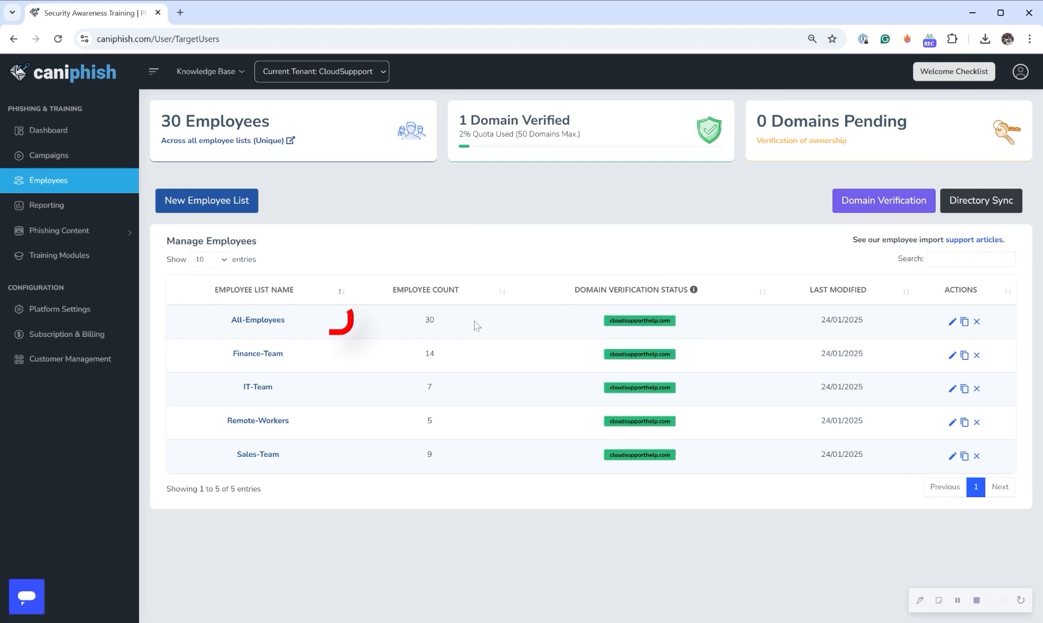
- Open the All-Employees list to review its import options and members, and close it without changes
click(282, 321)
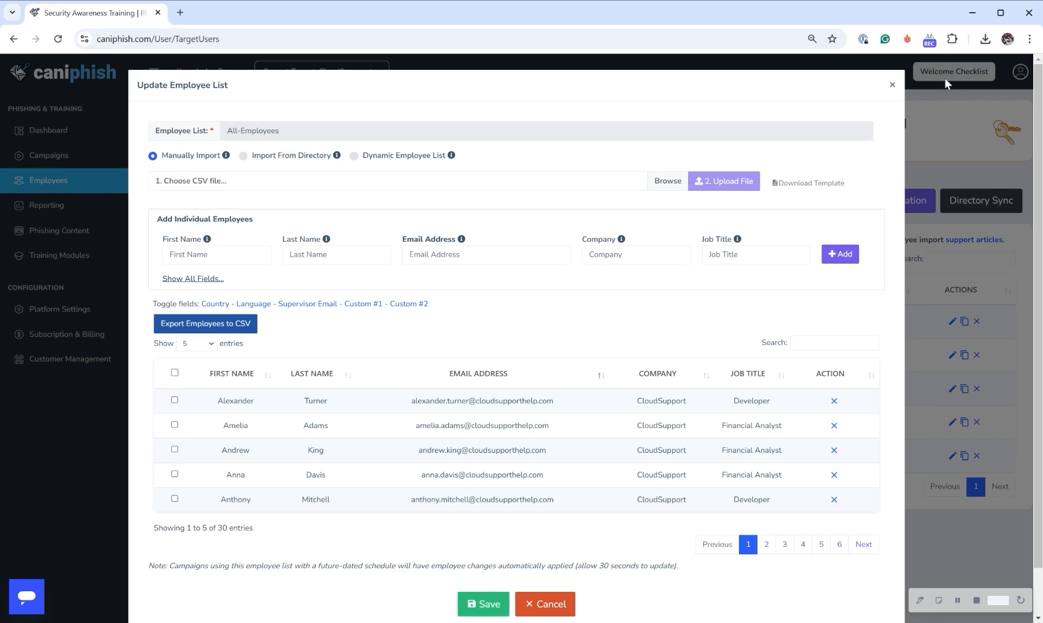
click(892, 85)
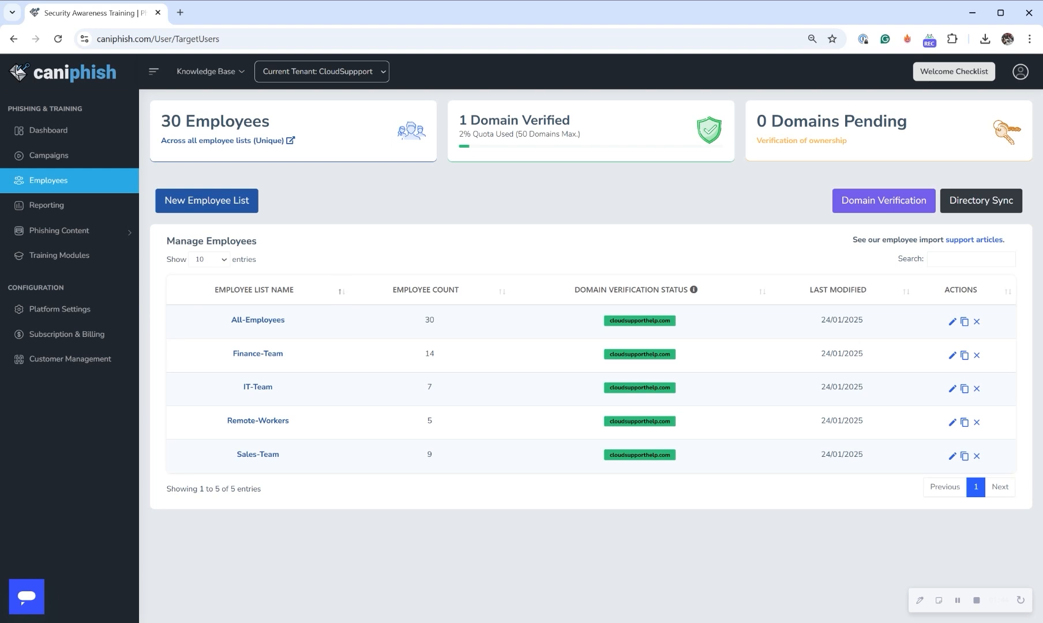
- Start a new manually imported employee list and fill in the individual employee's first name, last name and email address
click(209, 207)
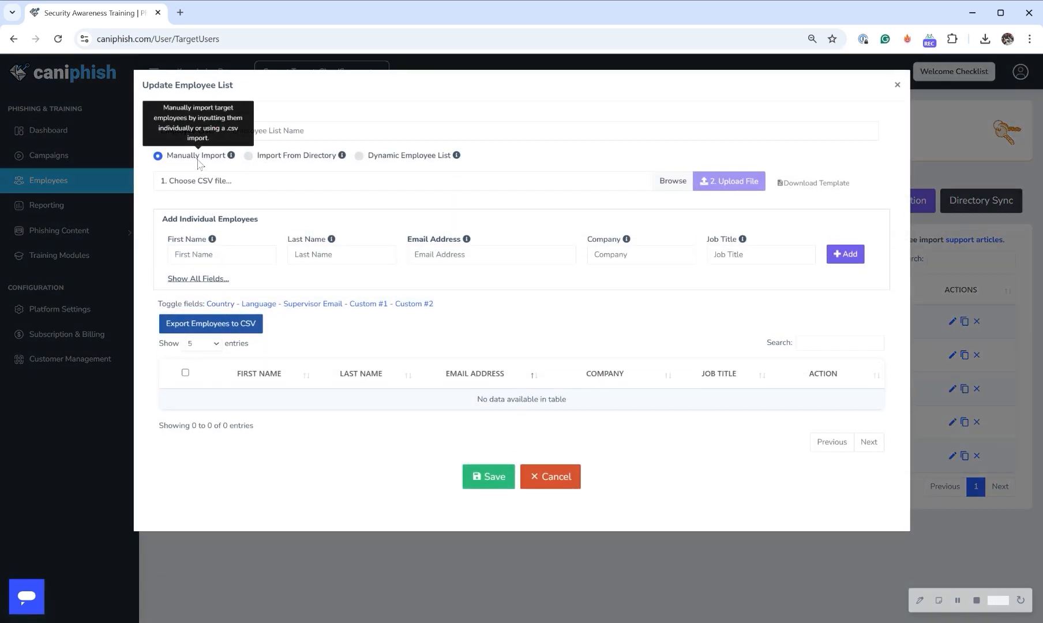
mouse_move(258, 165)
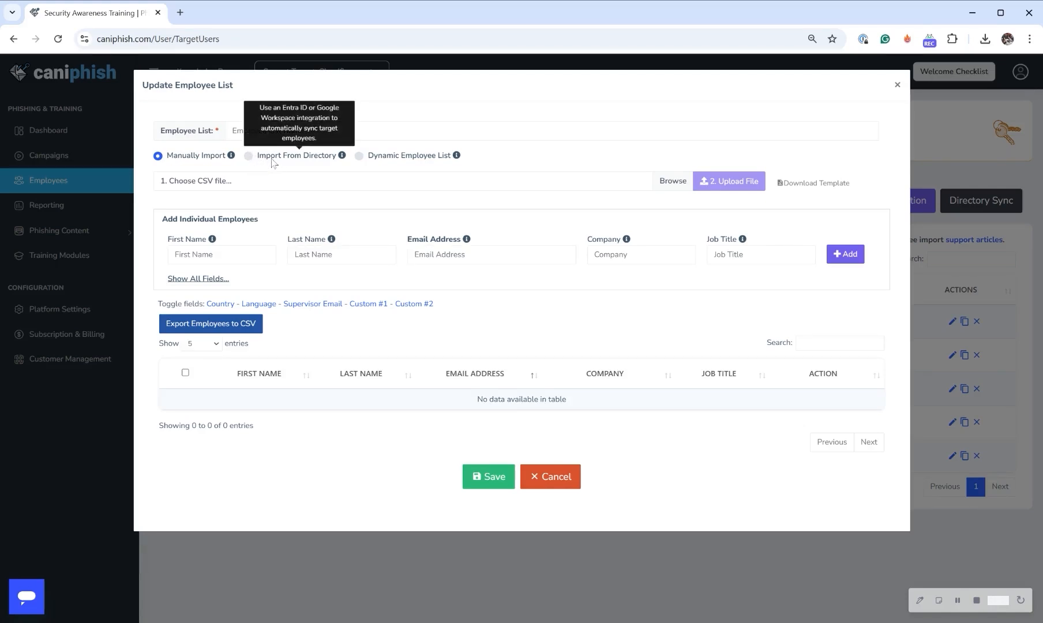
click(243, 255)
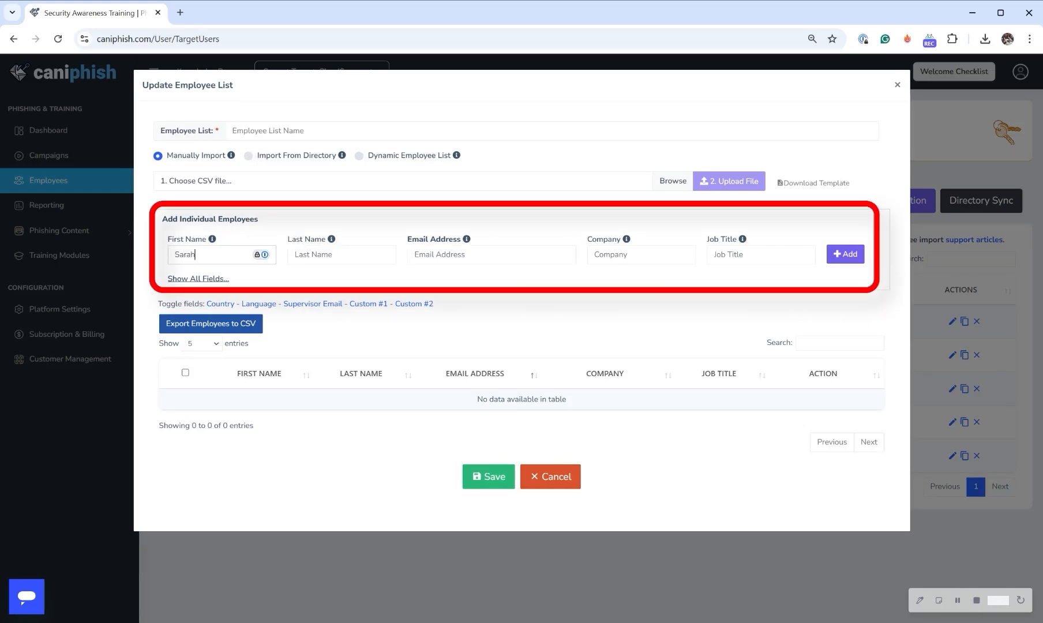
key(Tab)
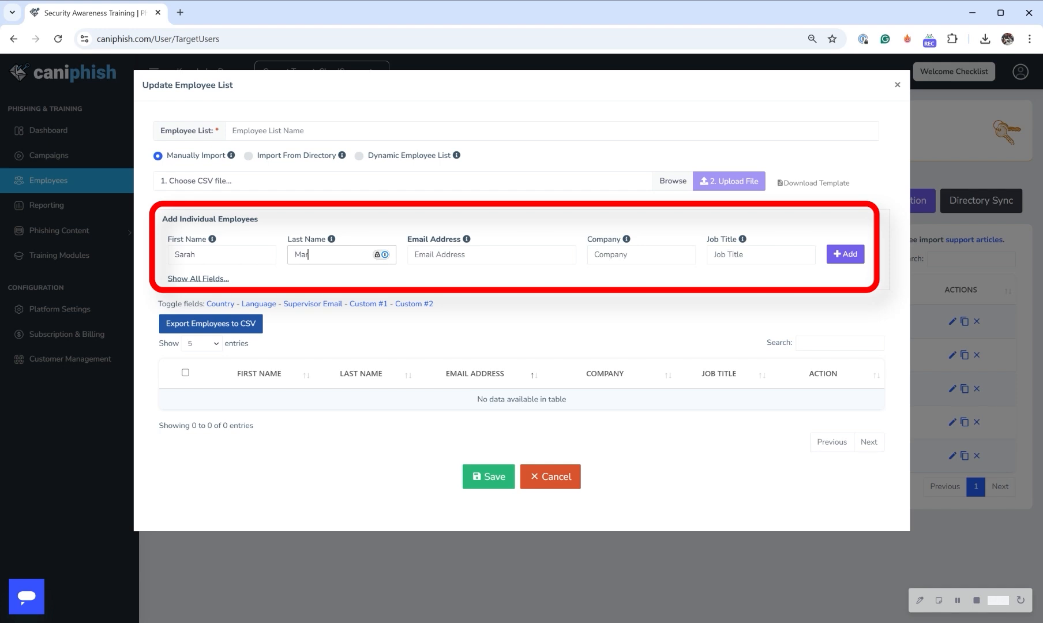
key(Tab)
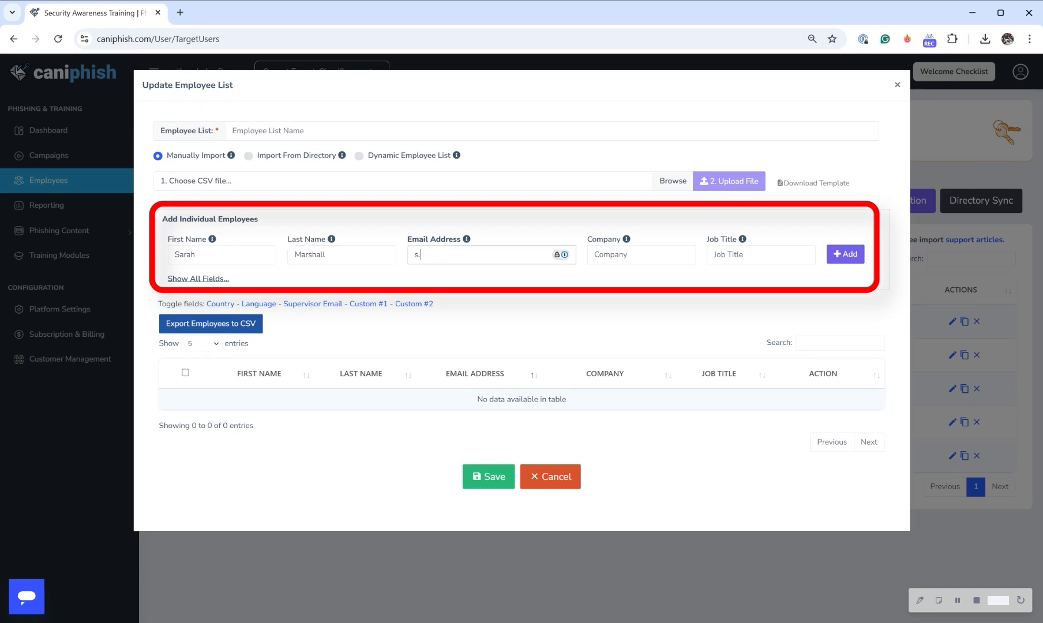
- Set the employee's company to Cloud Support and job title to Junior Developer, and add the employee to the list
key(Tab)
text(Cloud Suppor)
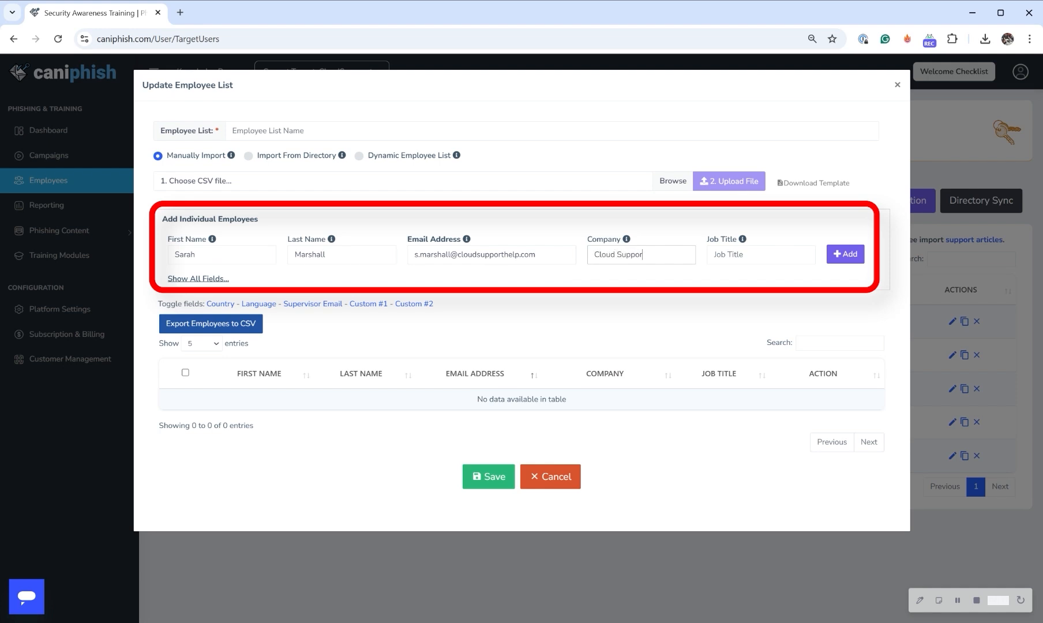
text(tJunior Deve)
text(lpo)
key(BackSpace)
key(BackSpace)
text(oper)
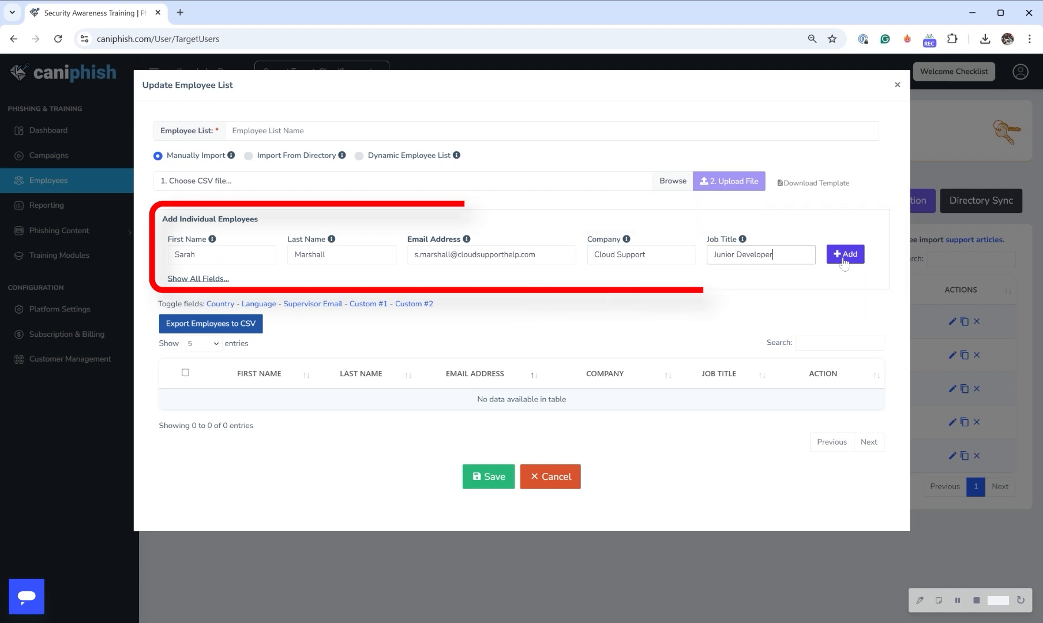
click(844, 260)
- Name the employee list New-Employee-List and save it
click(427, 131)
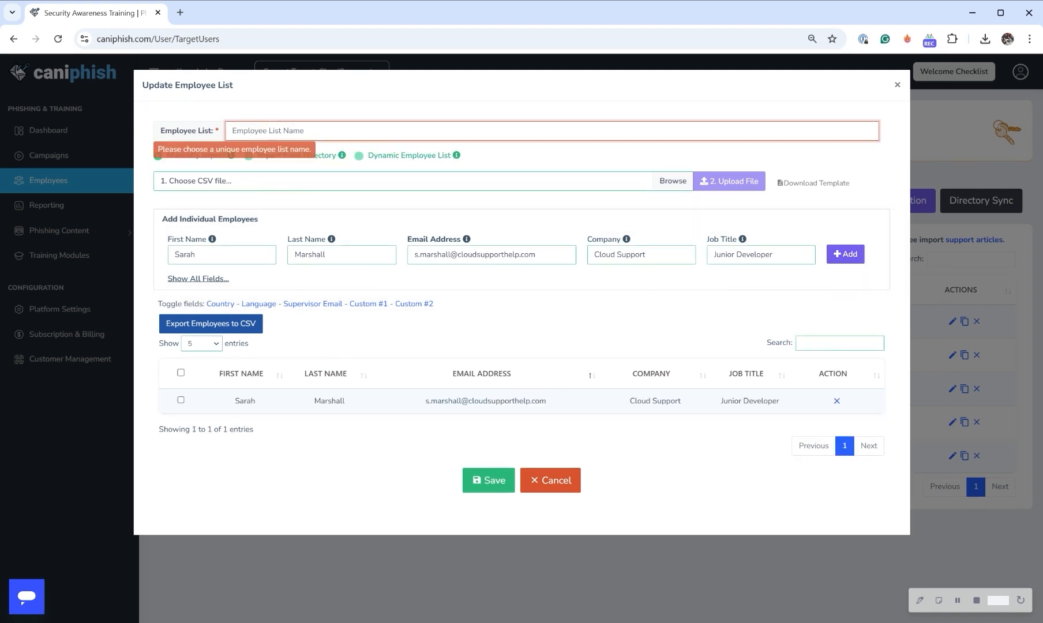
text(N)
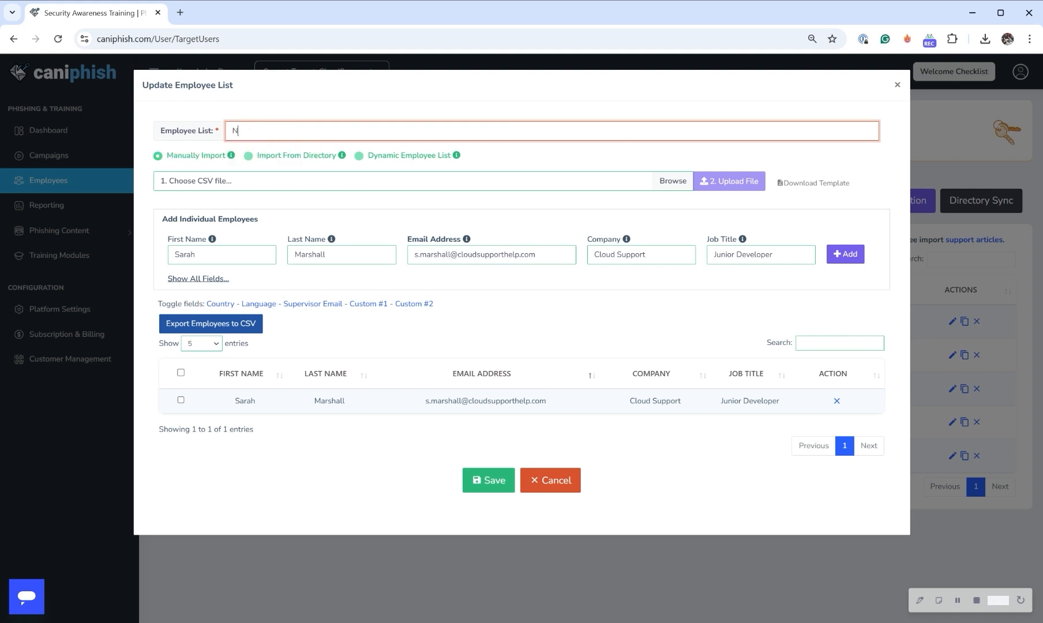
text(ew-Employe)
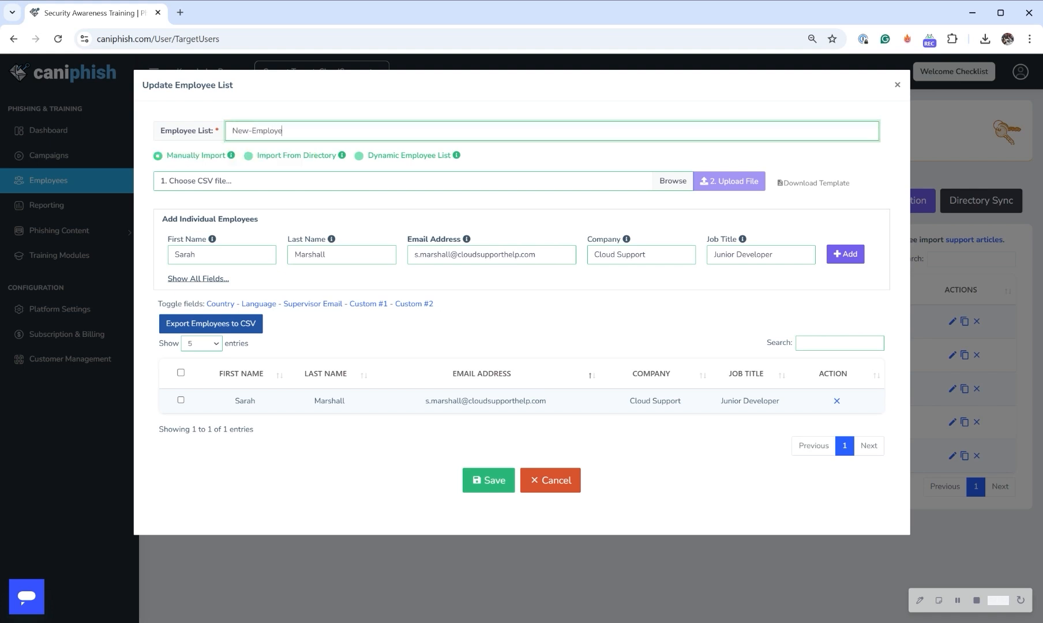
text(e-List)
click(499, 483)
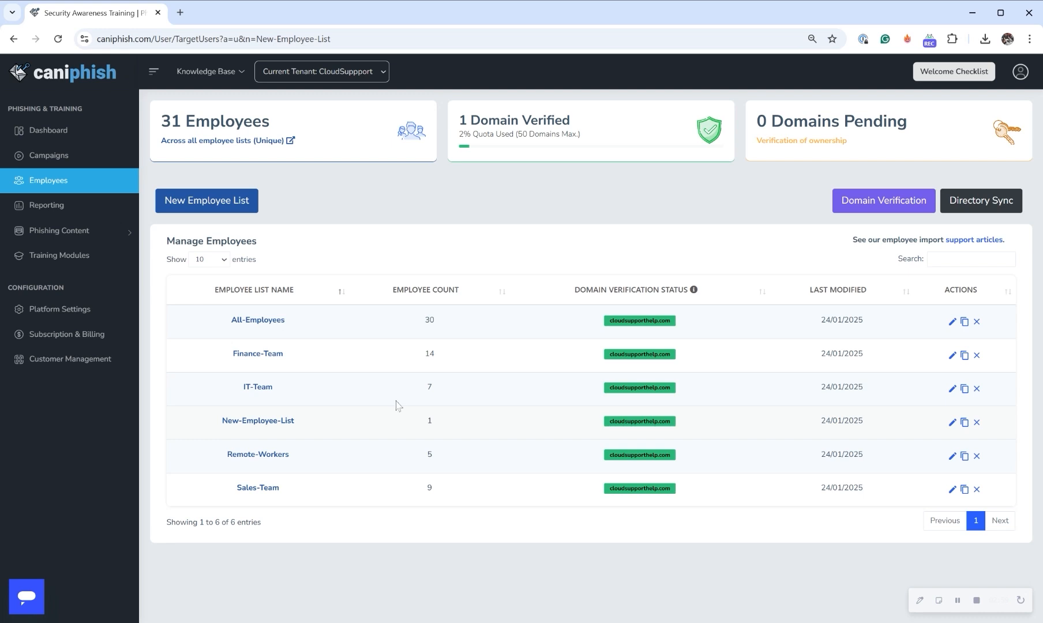
- Start another new employee list as a Dynamic Employee List named High Risk Employees
click(223, 202)
click(416, 161)
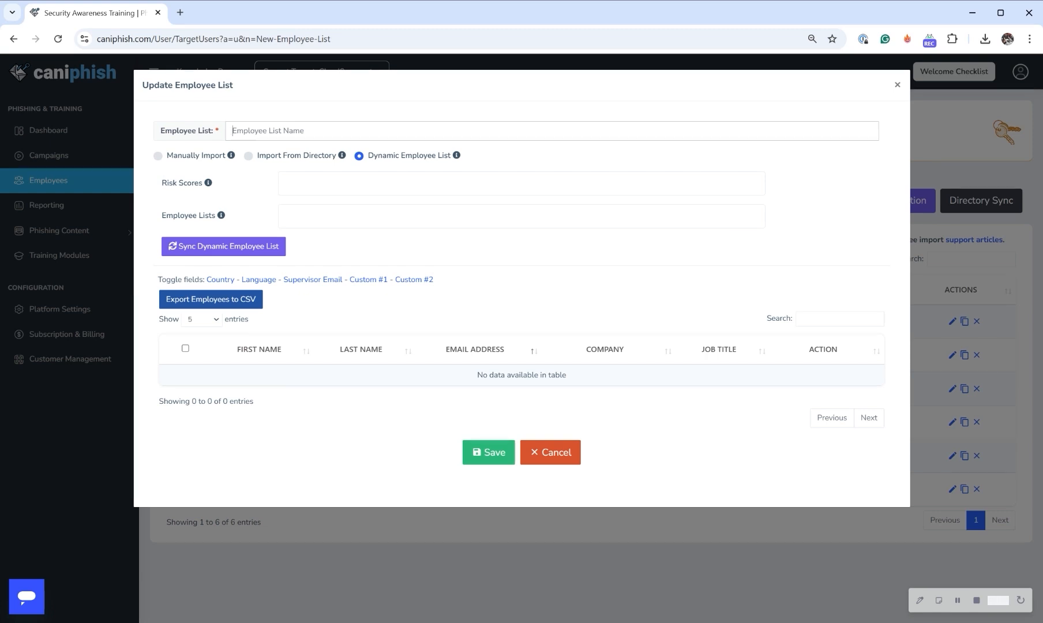
text(High Risk Employees)
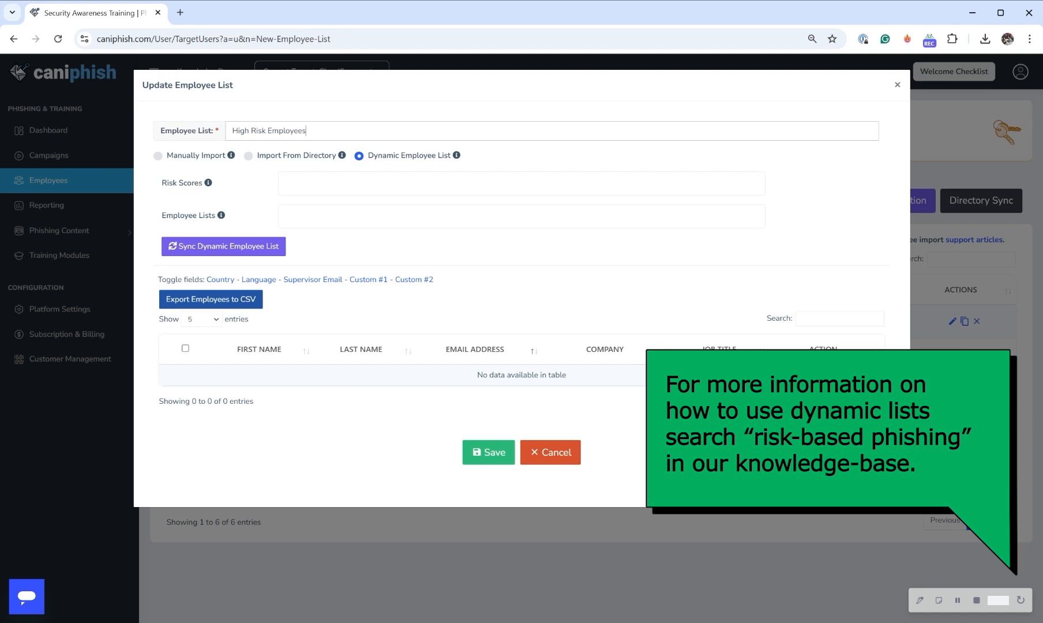
- Limit the dynamic list to High risk scores from the All-Employees list and save it
click(361, 184)
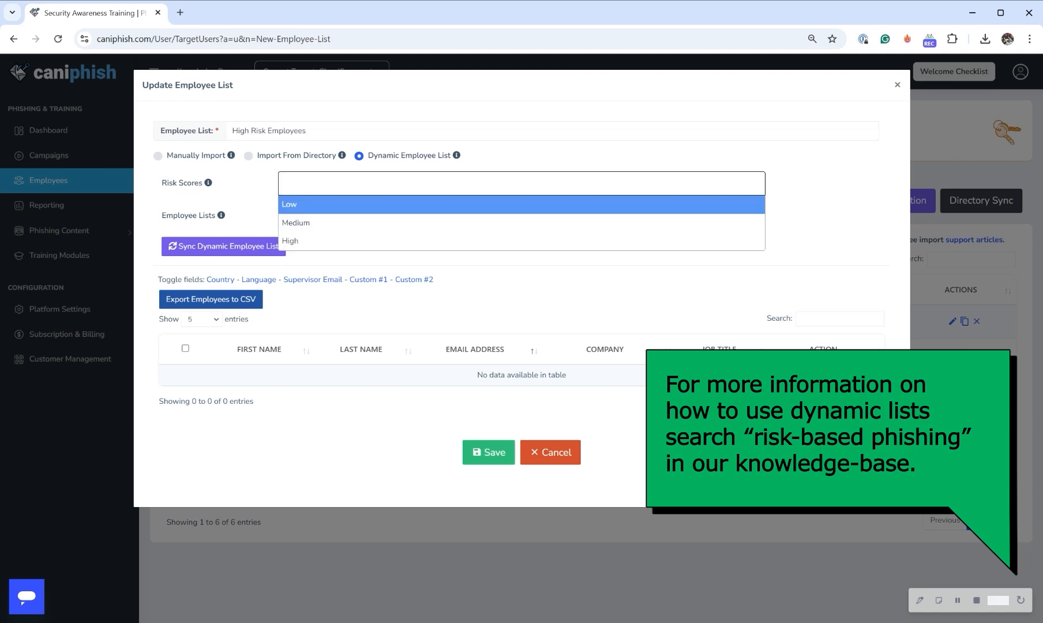
click(348, 242)
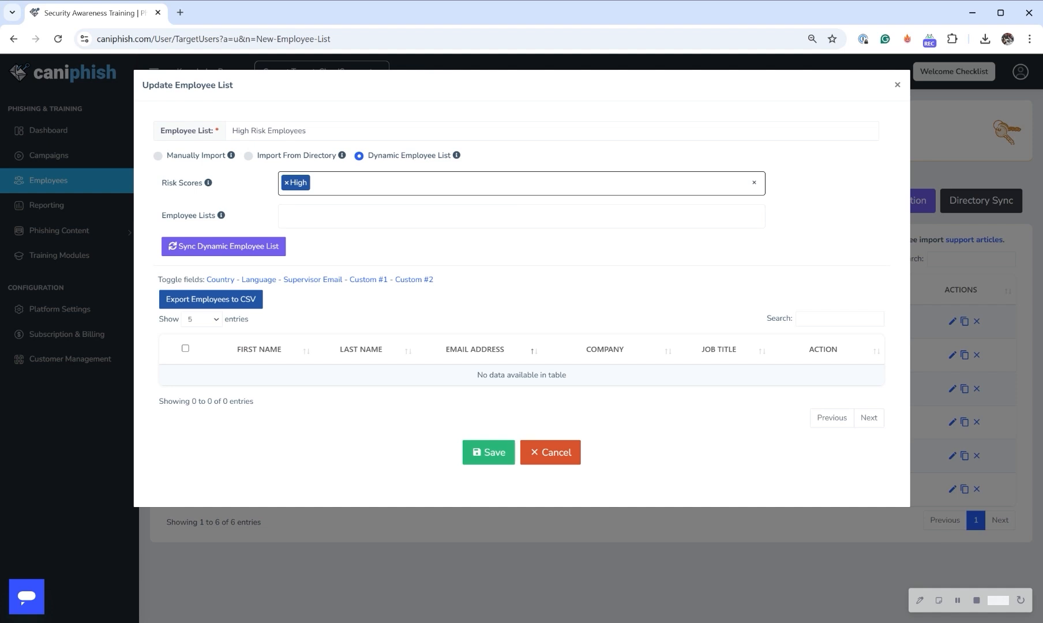
click(358, 218)
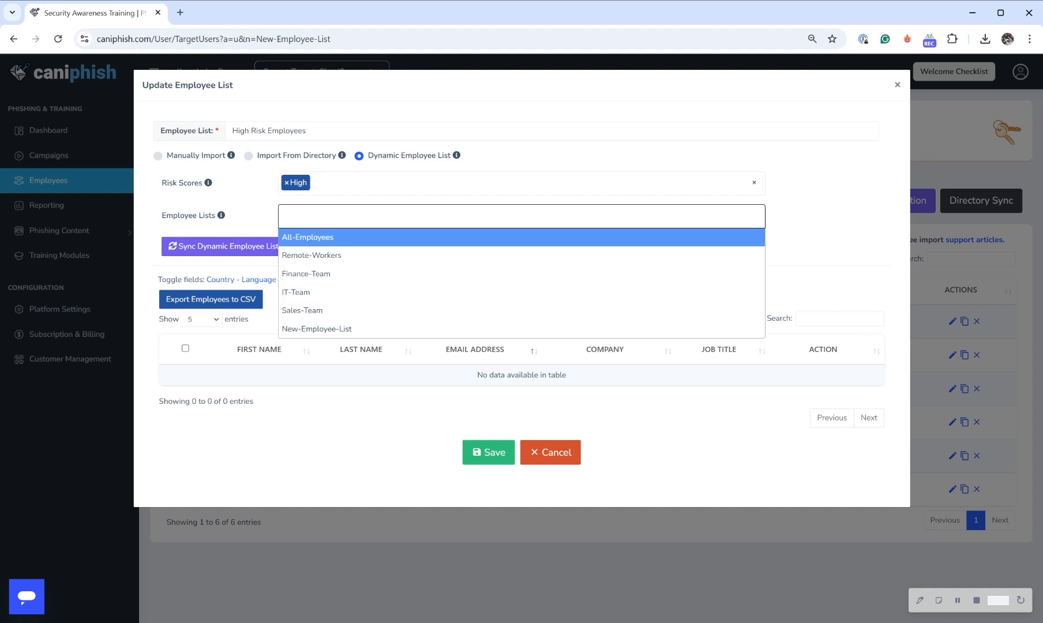
click(350, 239)
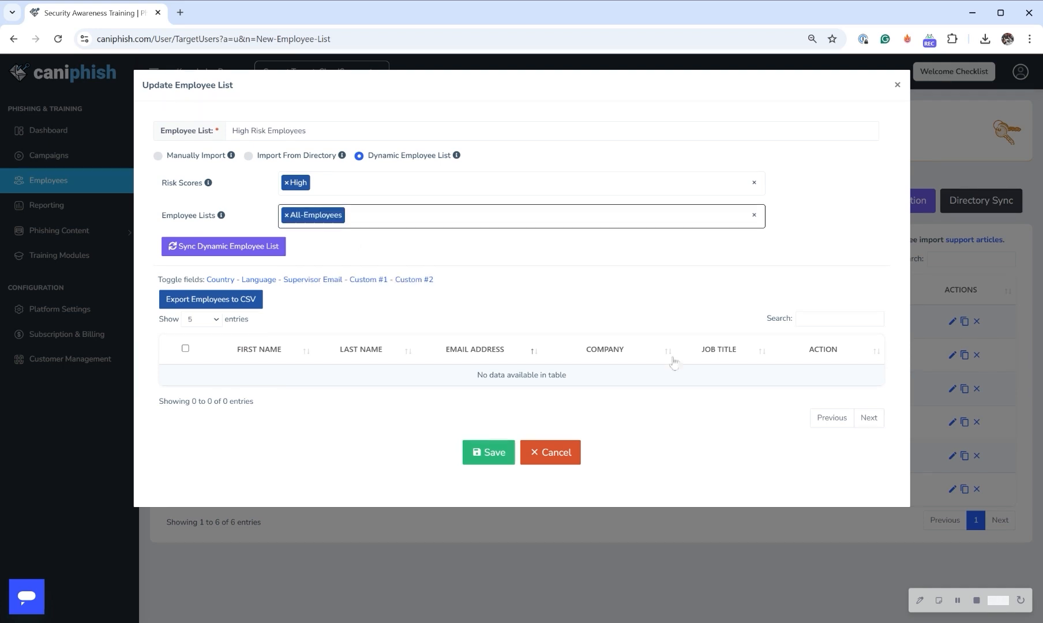
click(491, 458)
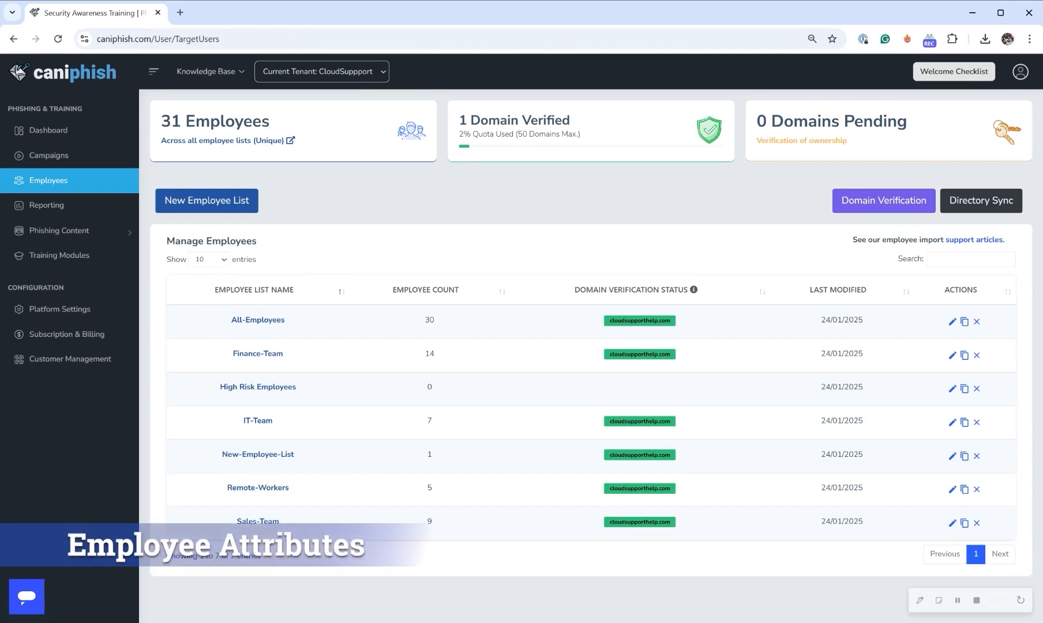
- Open the All-Employees list to review the available employee attribute fields, and close it
click(274, 319)
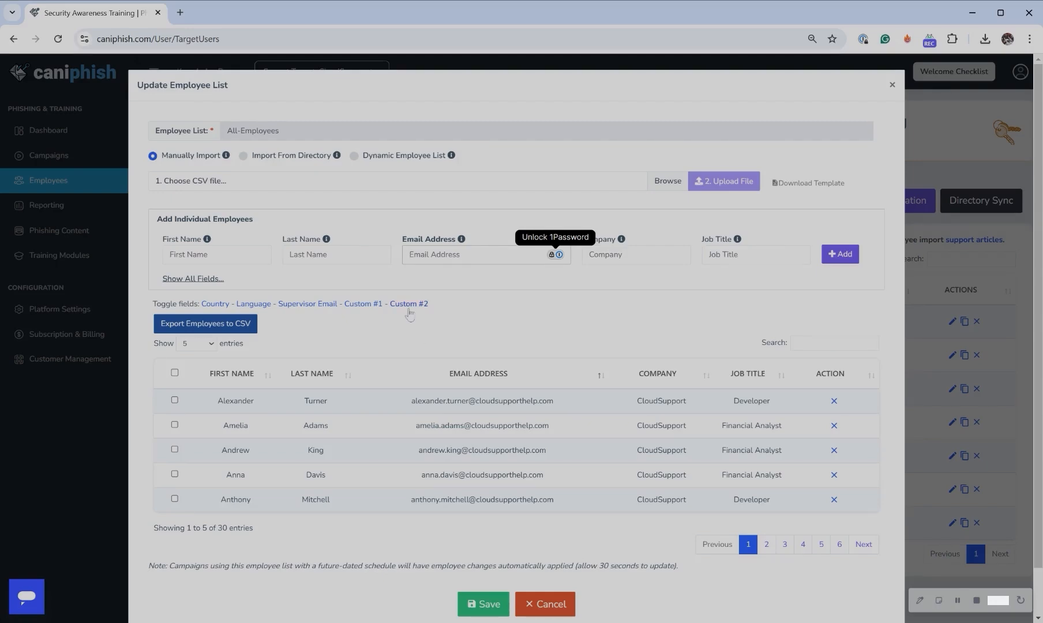
click(892, 85)
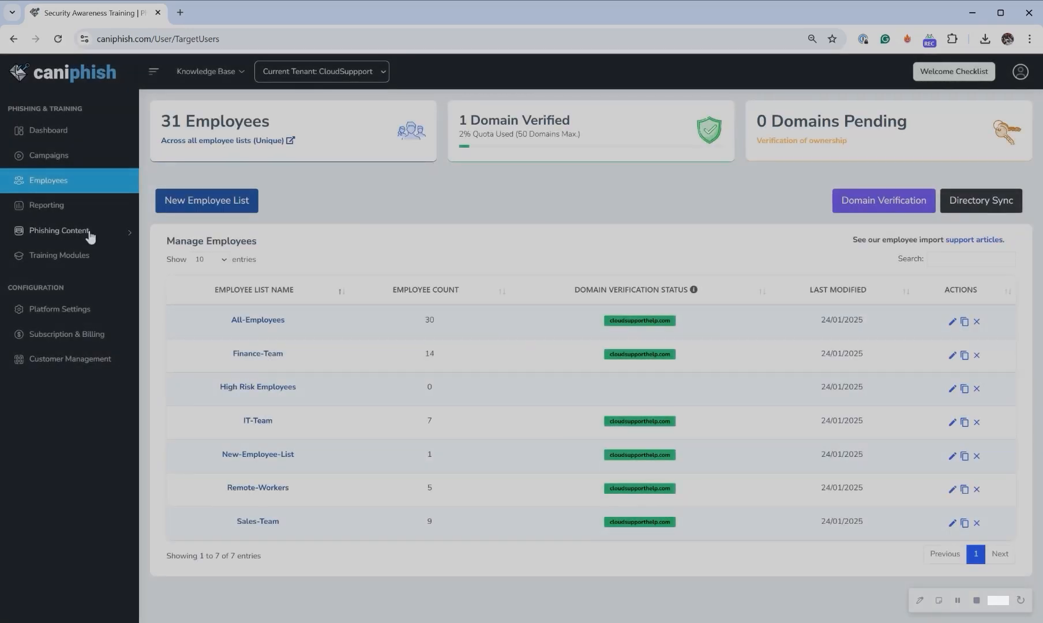
- Examine the employee attributes tagged on the templates in the Phishing Email Library, and return to the Employees page
click(88, 231)
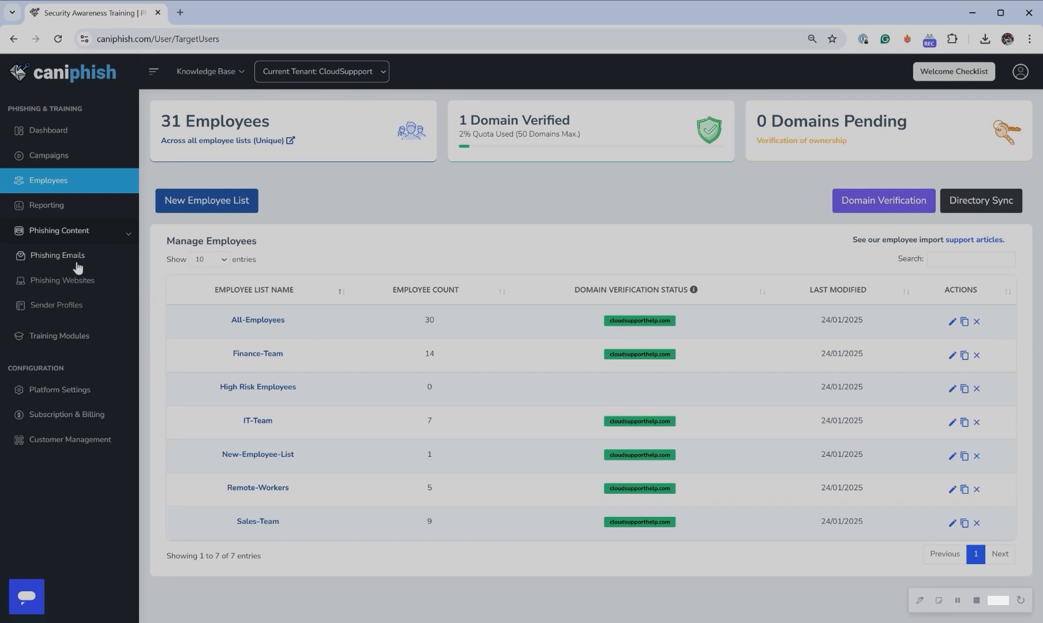
click(80, 260)
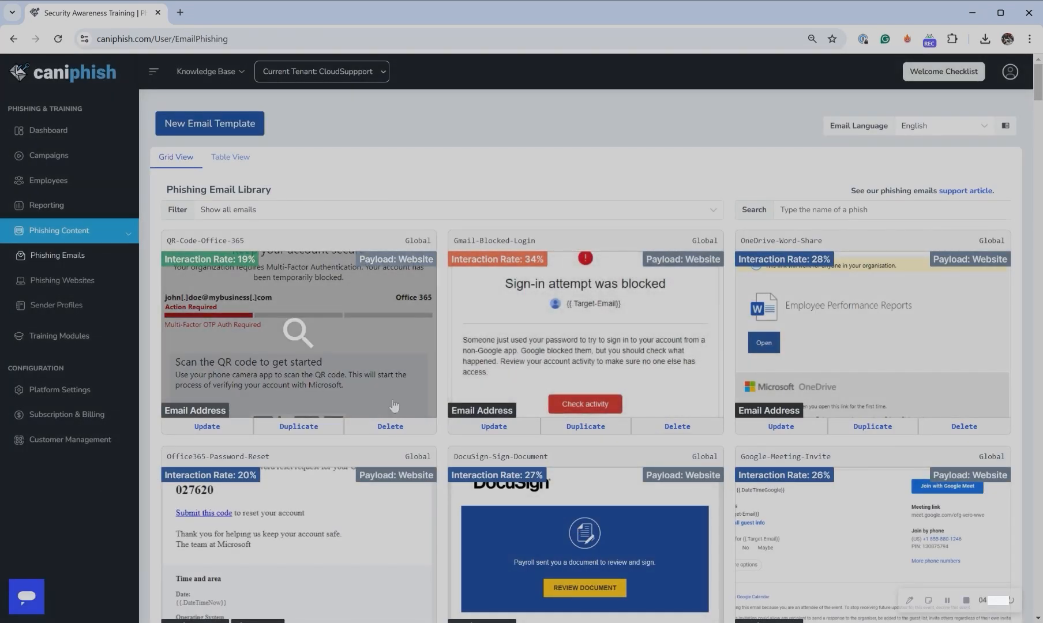
scroll(356, 398, down, 3)
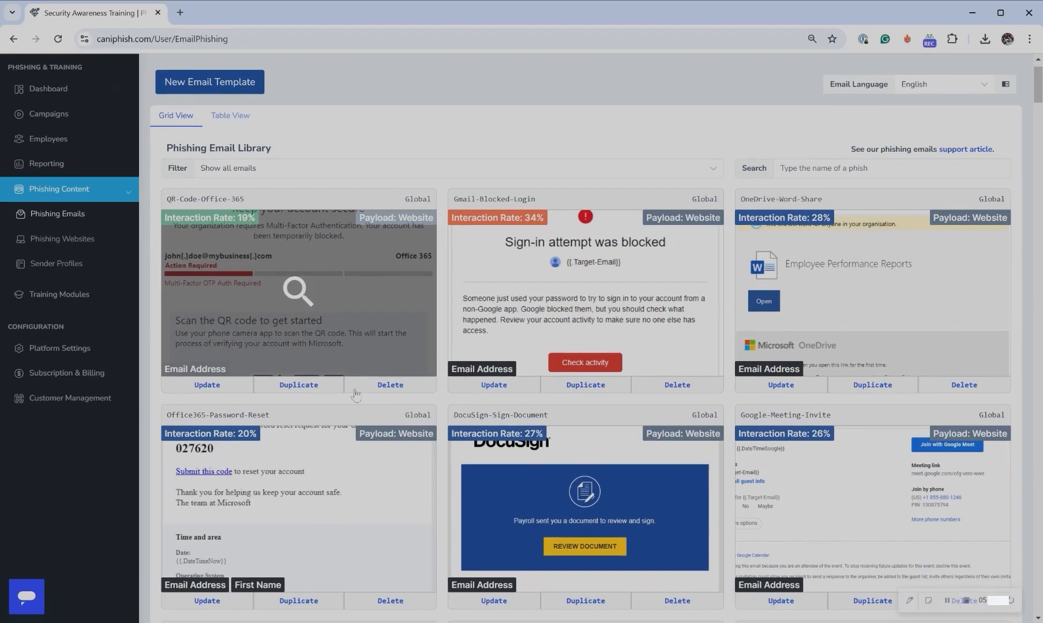
scroll(378, 388, down, 6)
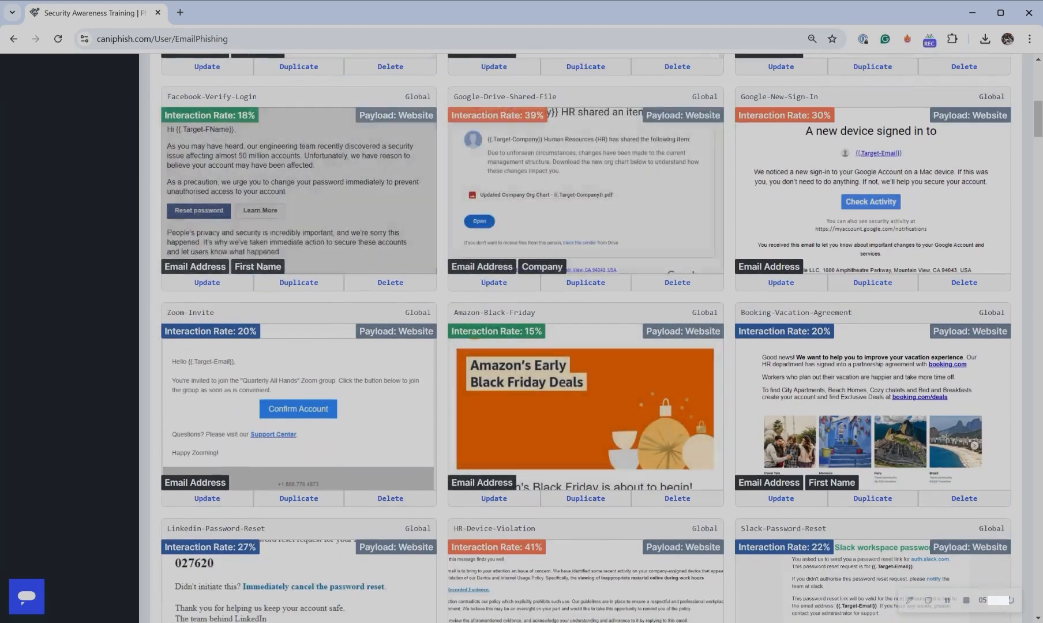
mouse_move(195, 265)
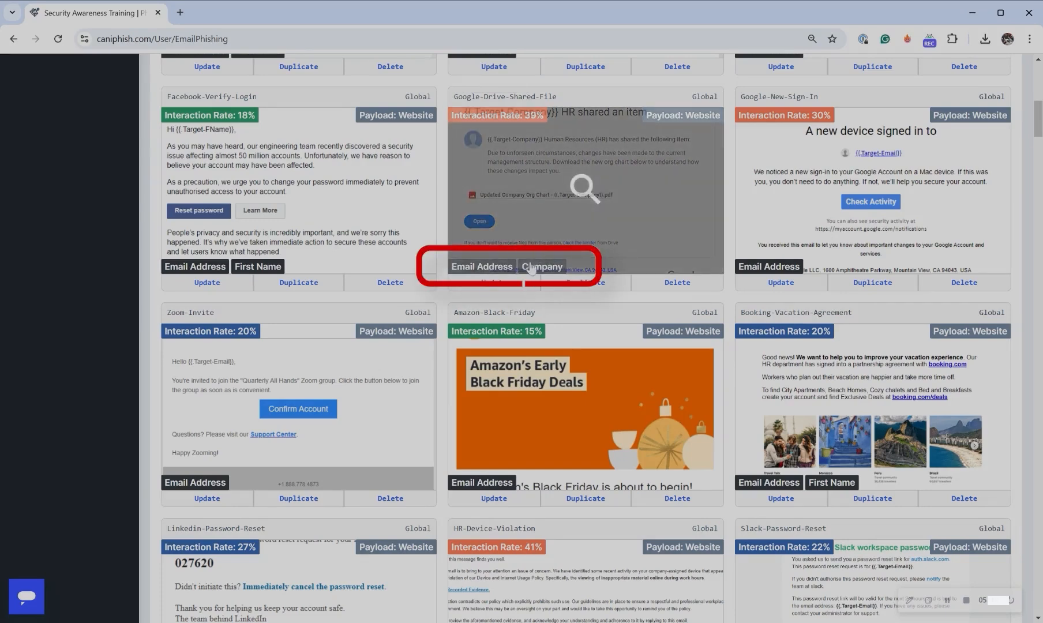
mouse_move(539, 271)
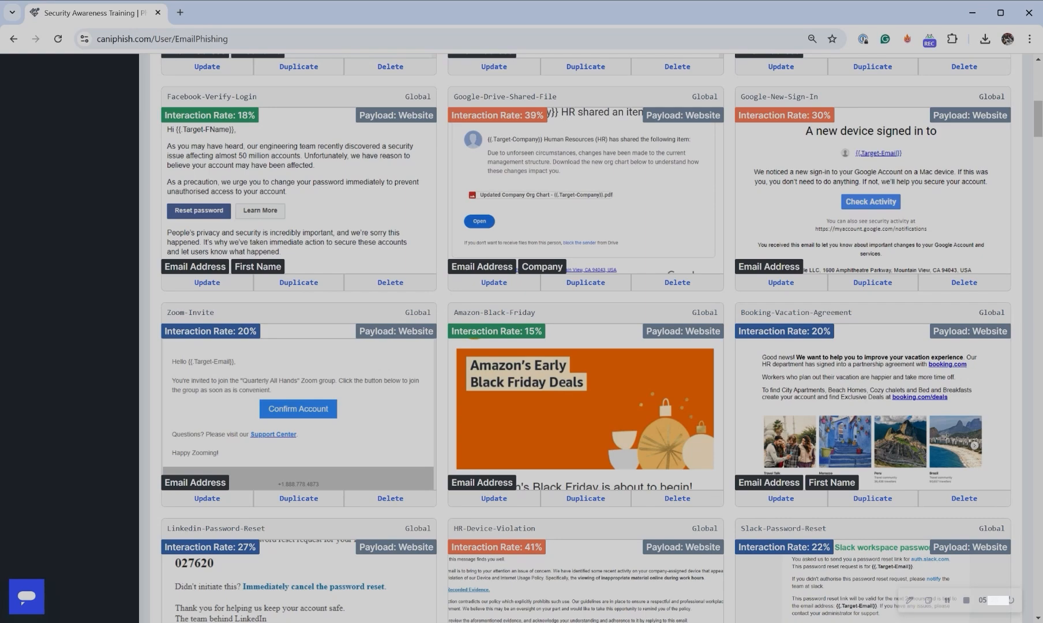
scroll(116, 364, up, 10)
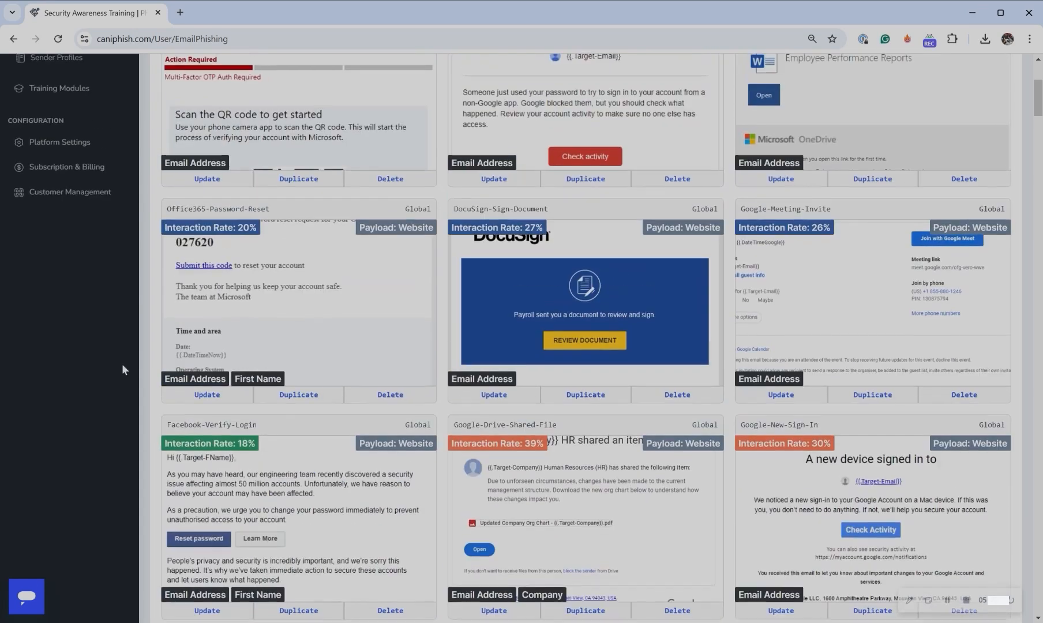
click(77, 180)
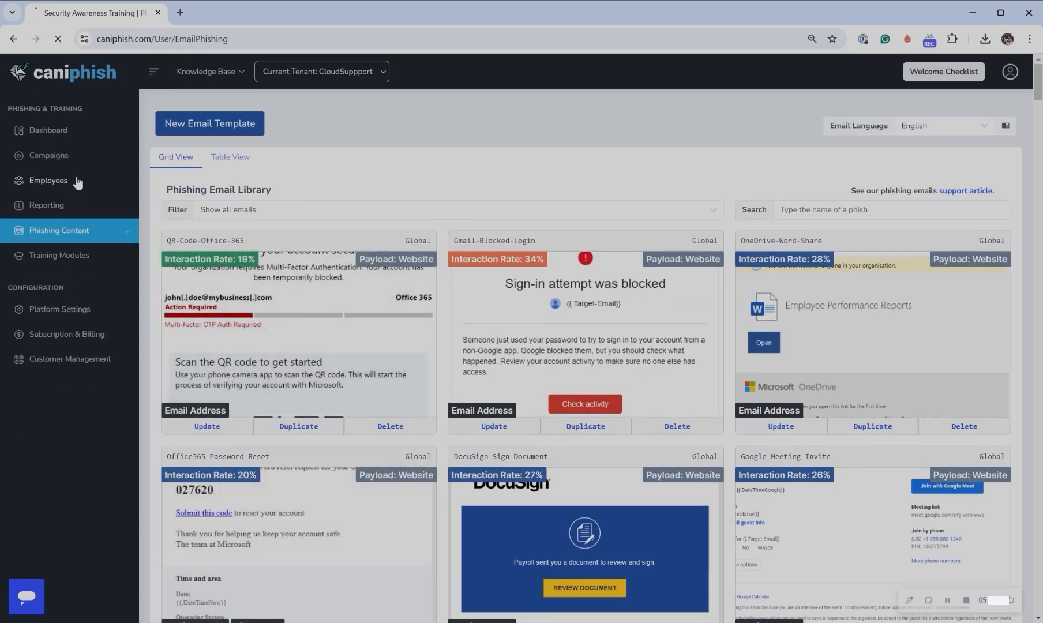